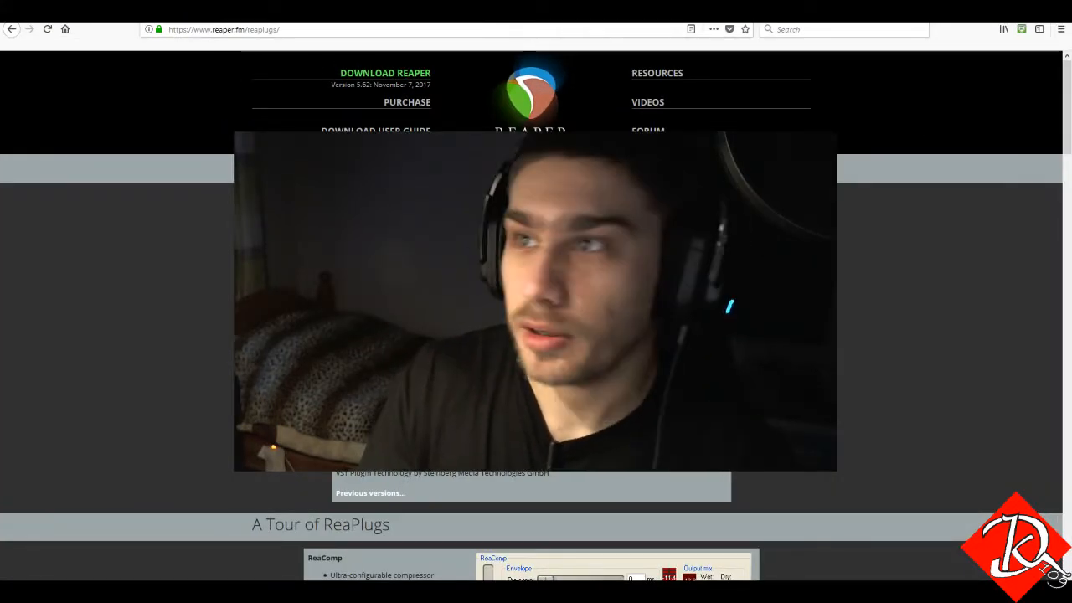
# Step: Arrange the ReaPlugs download page and the OBS window side by side, each filling half the screen
pyautogui.moveTo(419, 12); pyautogui.dragTo(1071, 76)
pyautogui.moveTo(471, 151); pyautogui.dragTo(455, 129)
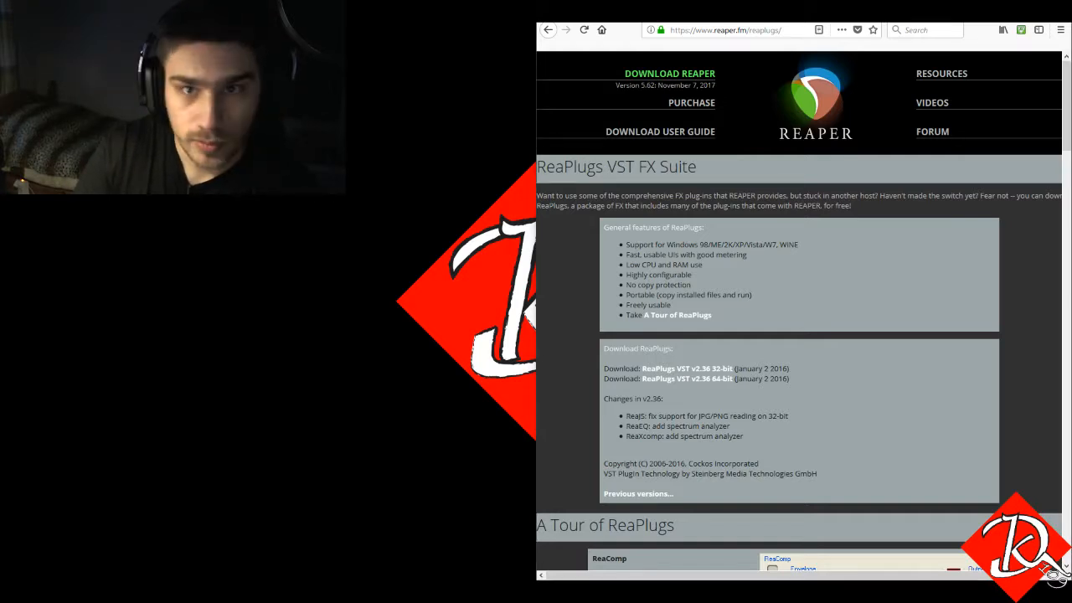
pyautogui.moveTo(1, 160); pyautogui.dragTo(0, 126)
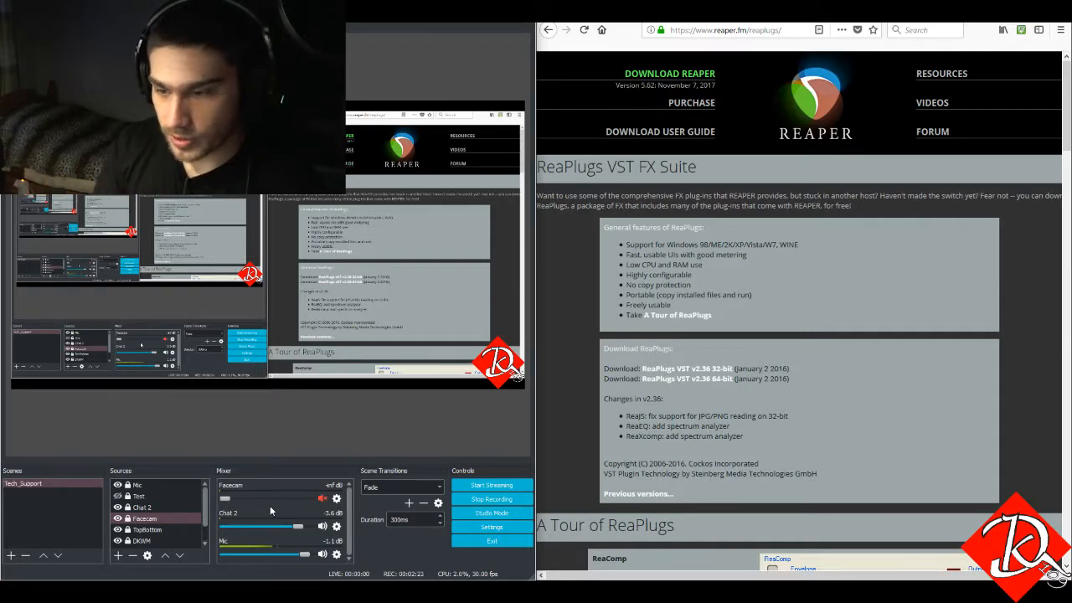
# Step: Hide the Mic source and show the Test source in the Tech_Support scene
pyautogui.click(142, 497)
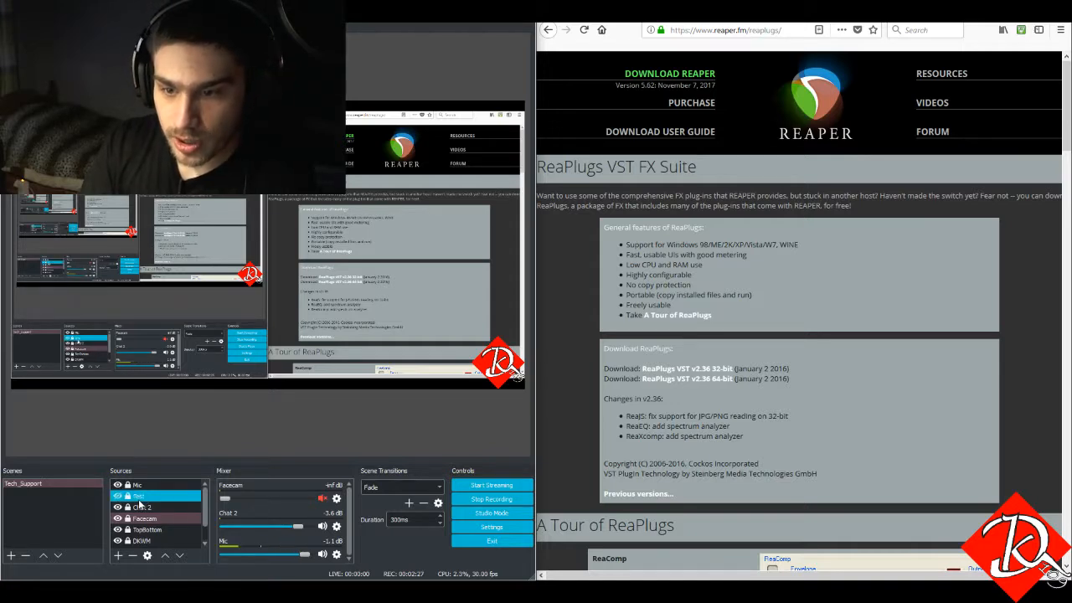
pyautogui.click(132, 485)
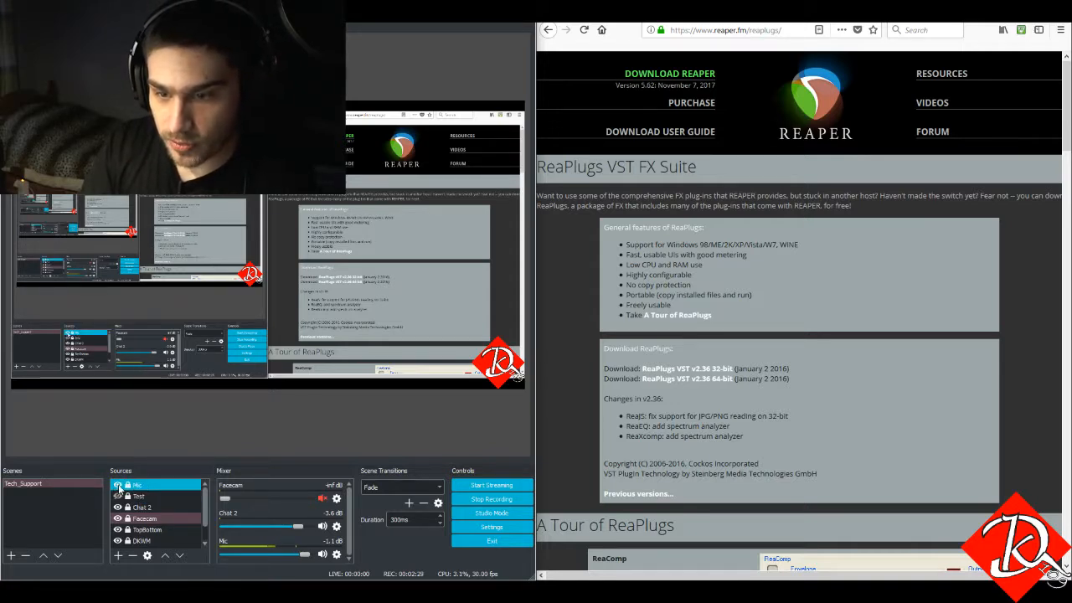
pyautogui.click(118, 485)
pyautogui.click(122, 498)
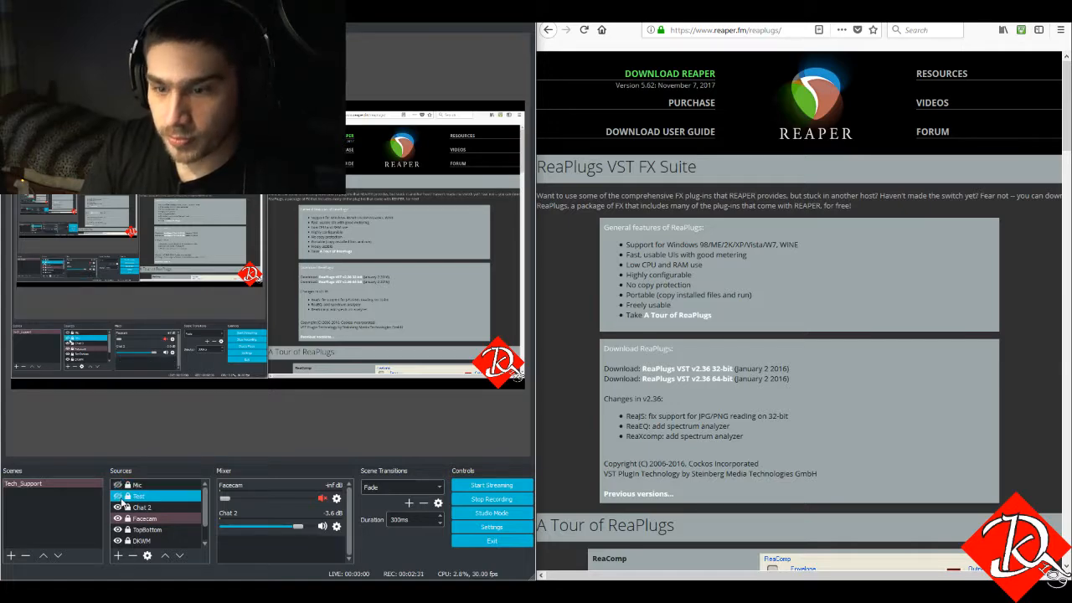
pyautogui.click(118, 497)
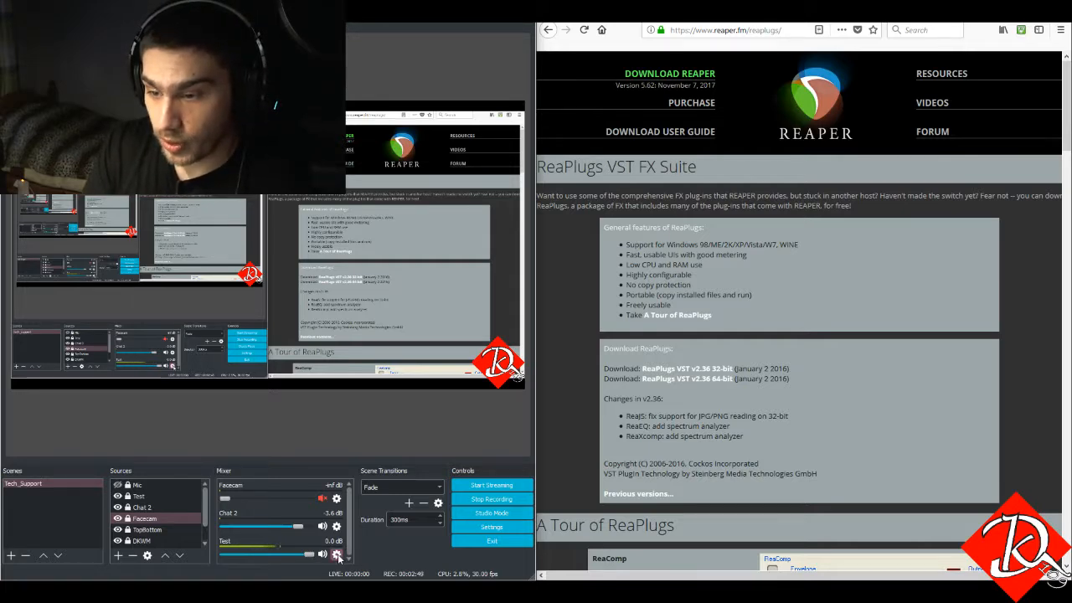
# Step: Open the audio filters of the Test source and move their window clear of the mixer
pyautogui.click(337, 556)
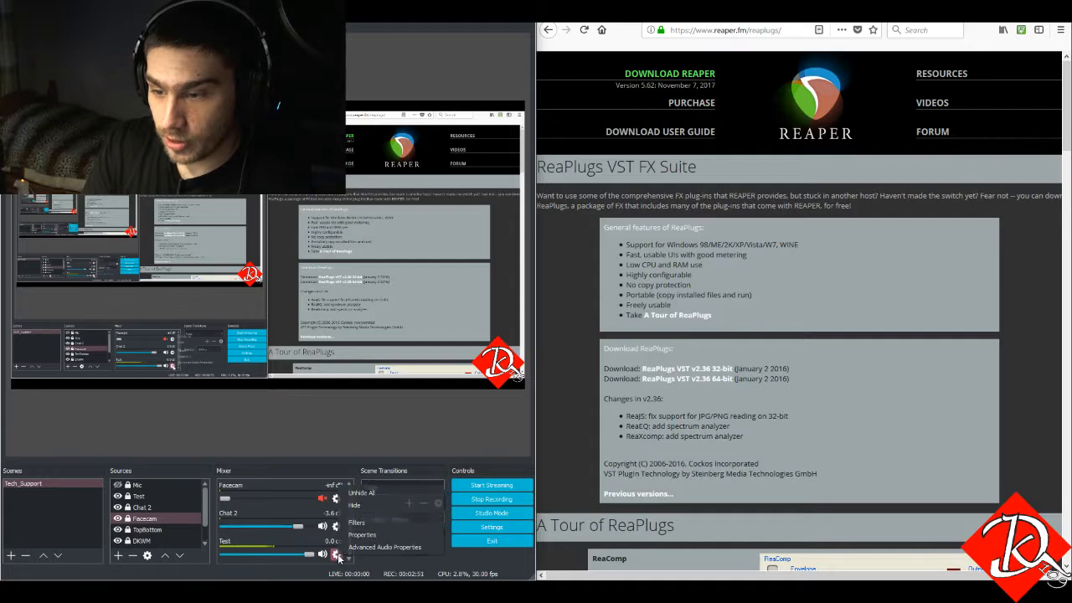
pyautogui.click(369, 521)
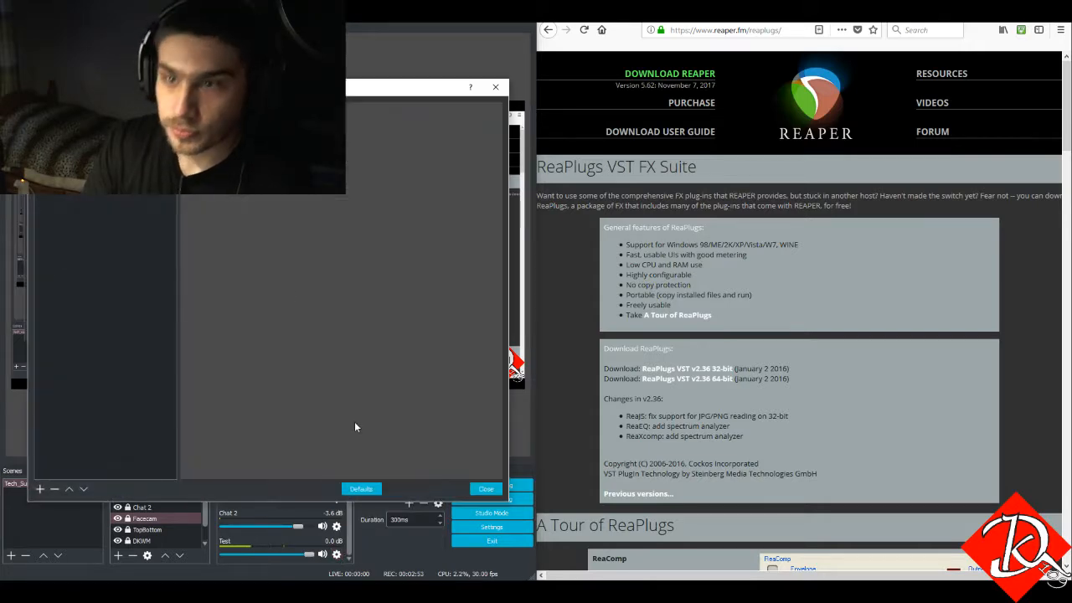
pyautogui.moveTo(213, 91); pyautogui.dragTo(212, 13)
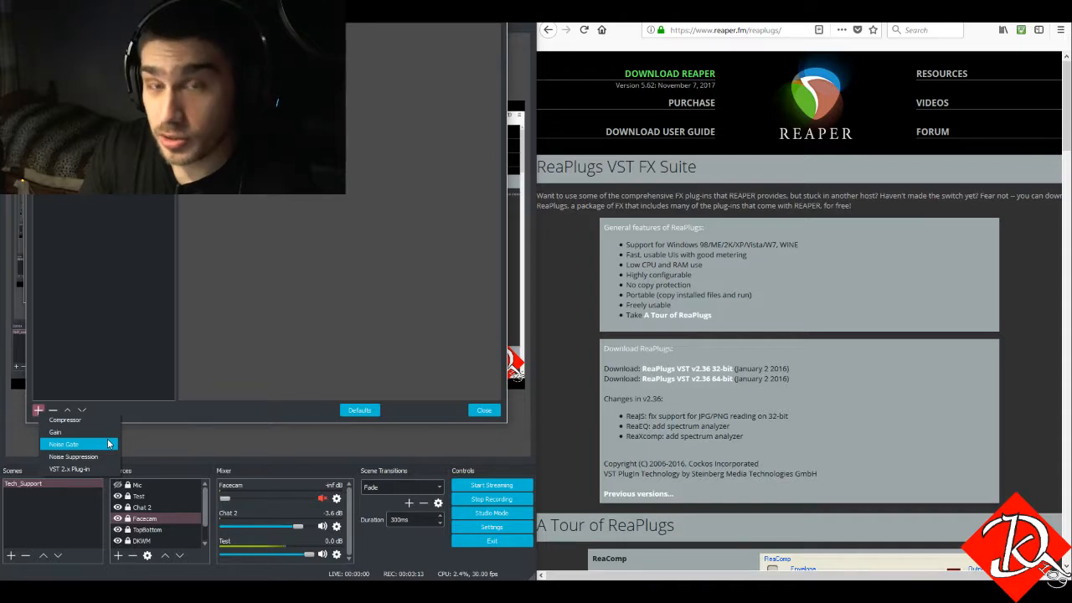
# Step: Add a VST 2.x Plug-in filter named Suppress to the Test source, using reafir_standalone
pyautogui.click(68, 472)
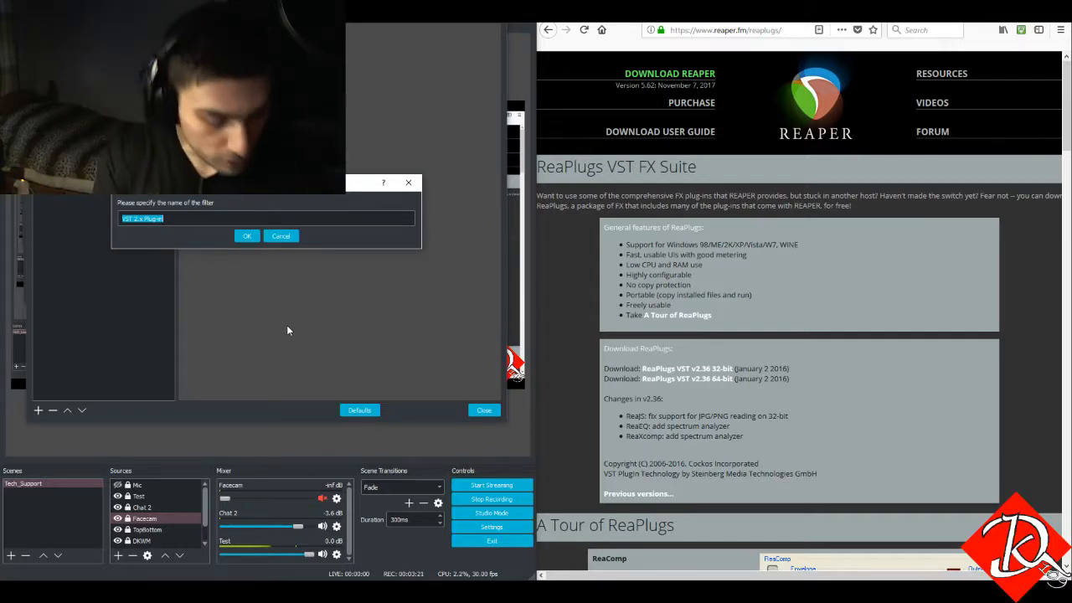
pyautogui.write('Suppres')
pyautogui.press('Return')
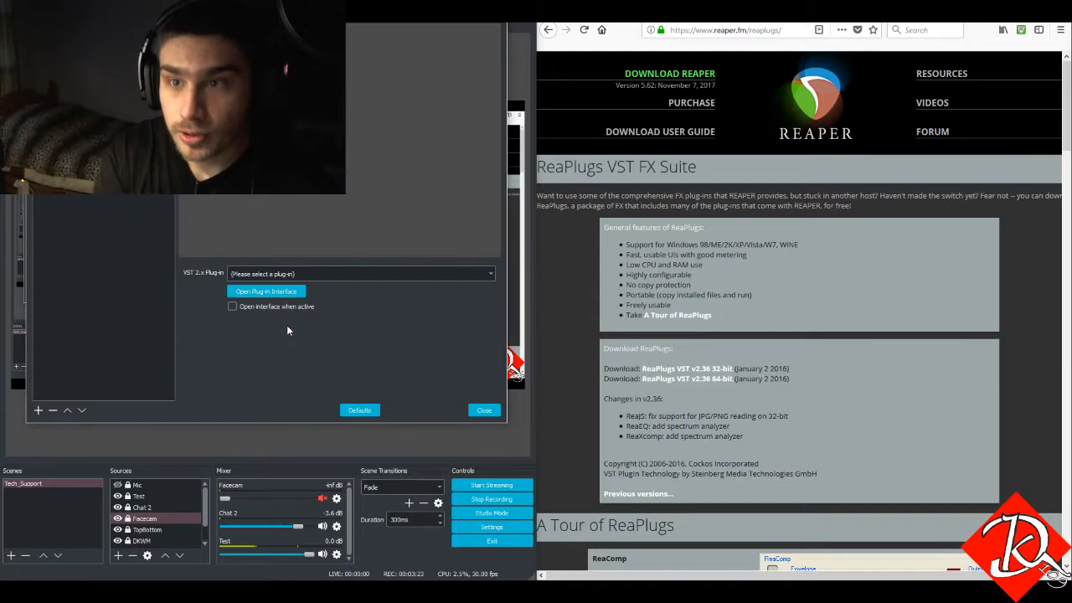
pyautogui.click(337, 273)
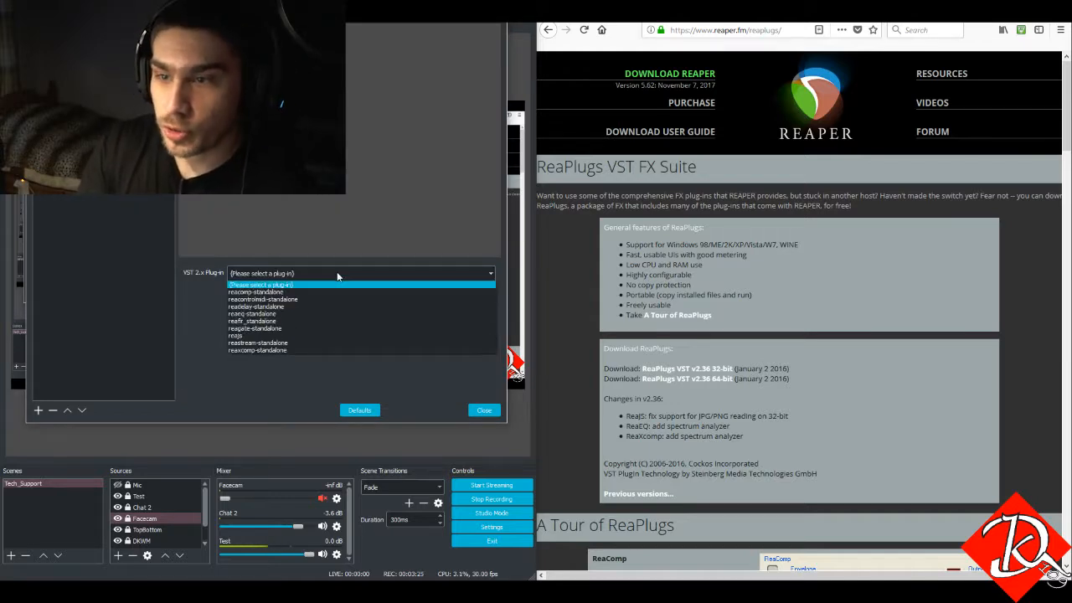
pyautogui.click(271, 322)
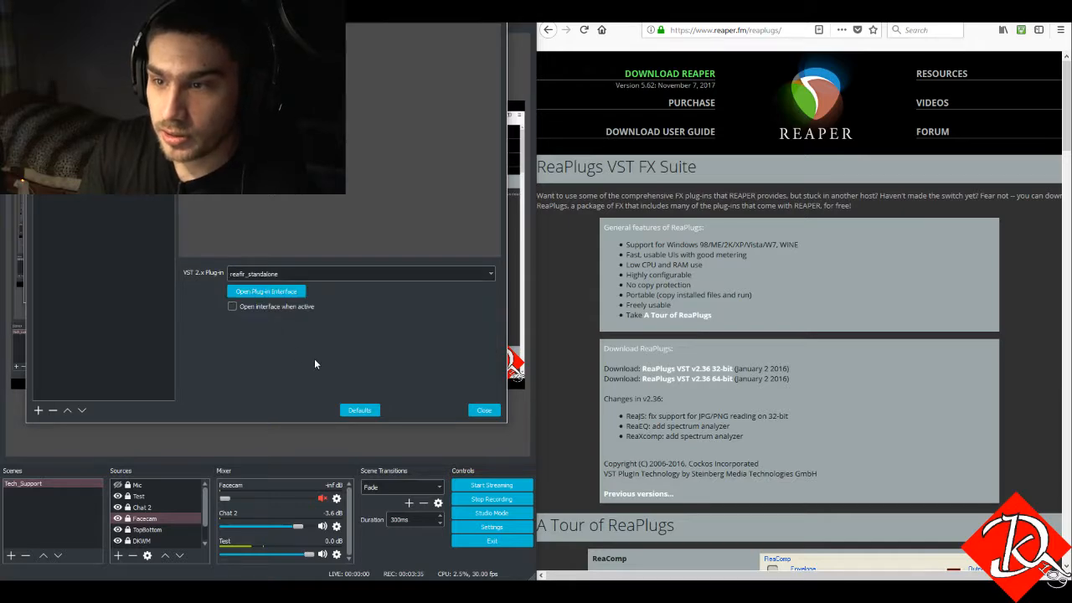
# Step: Open the ReaFir plug-in interface, switch its mode to Subtract and close the interface
pyautogui.click(271, 292)
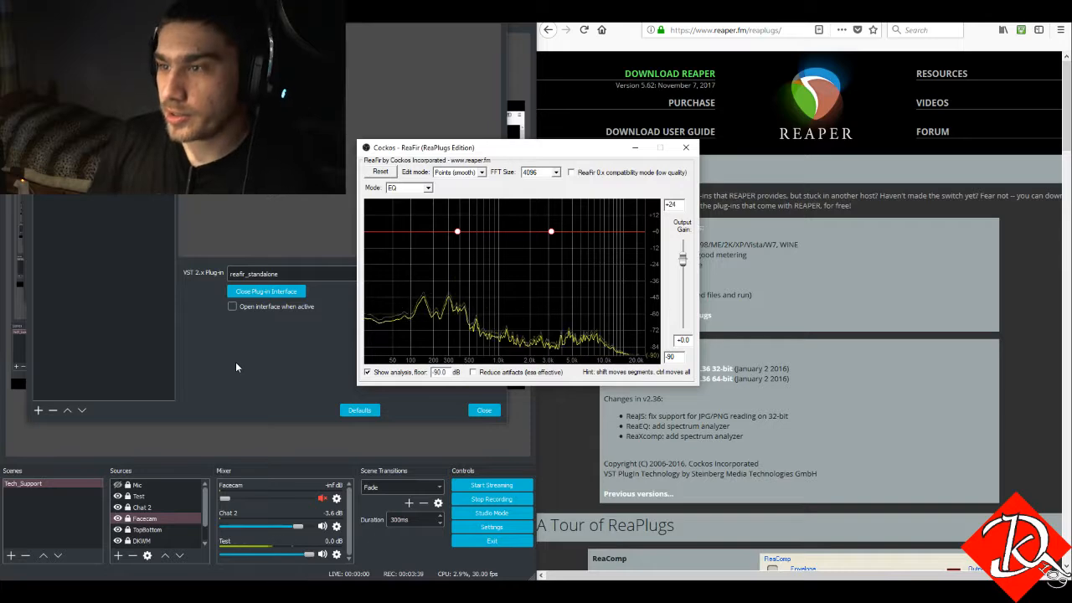
pyautogui.moveTo(526, 153); pyautogui.dragTo(358, 36)
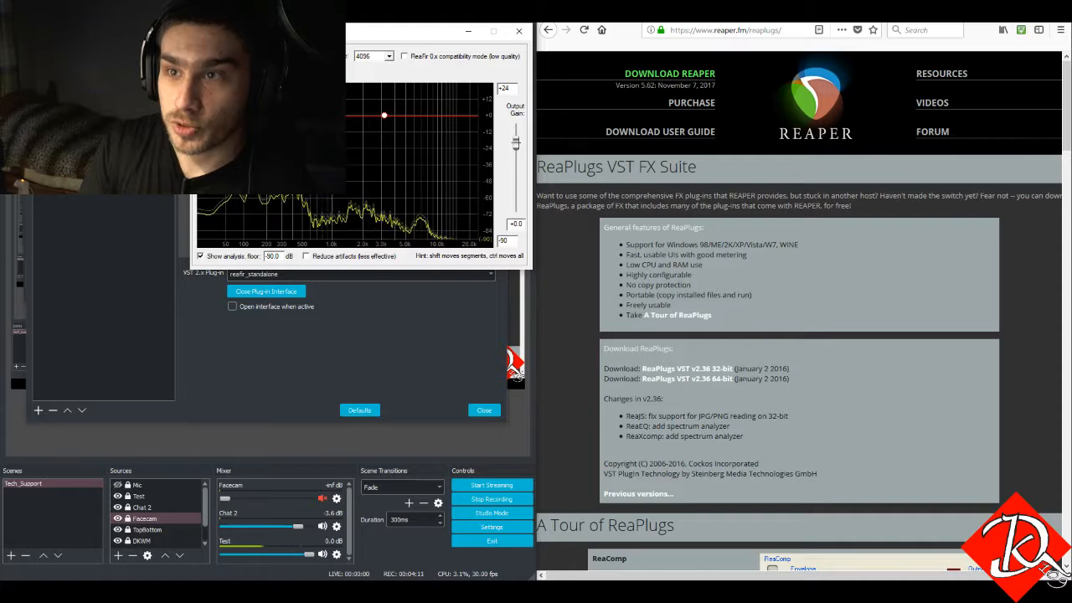
pyautogui.click(243, 110)
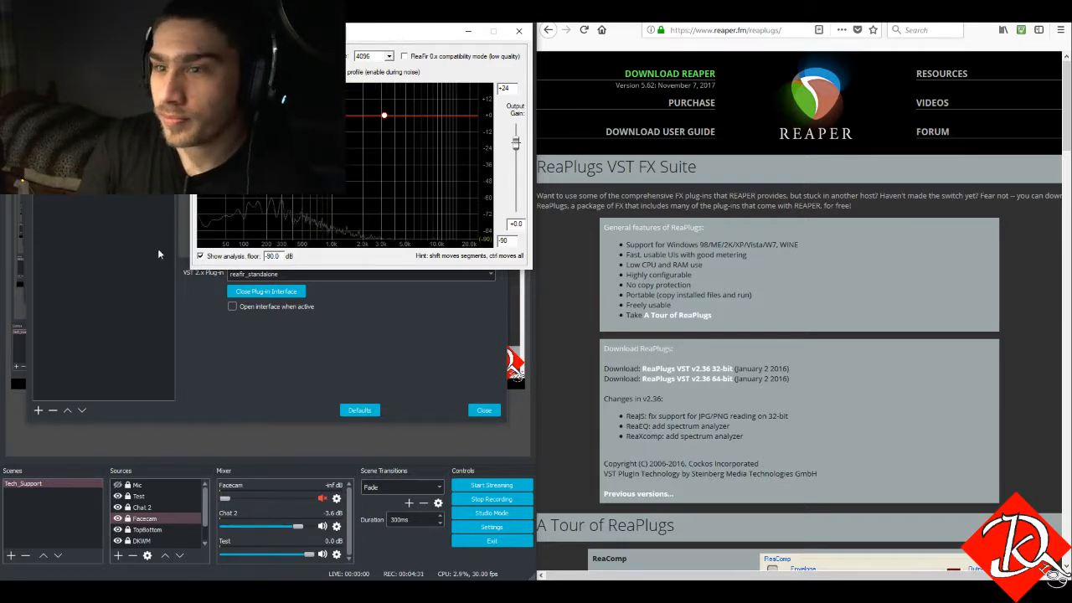
pyautogui.click(519, 33)
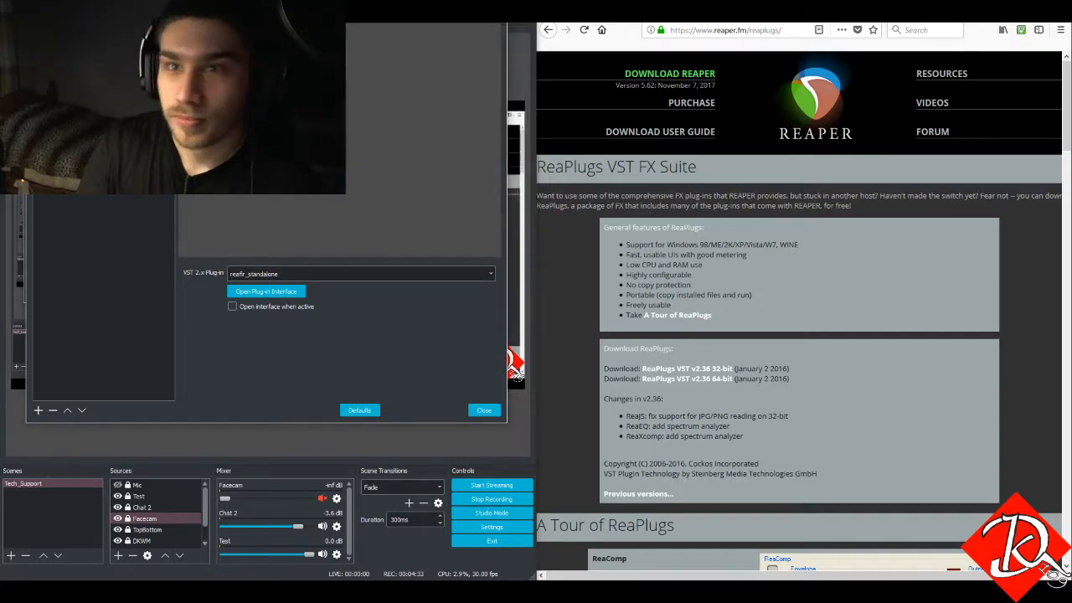
# Step: Remove the Suppress filter from the Test source
pyautogui.click(53, 409)
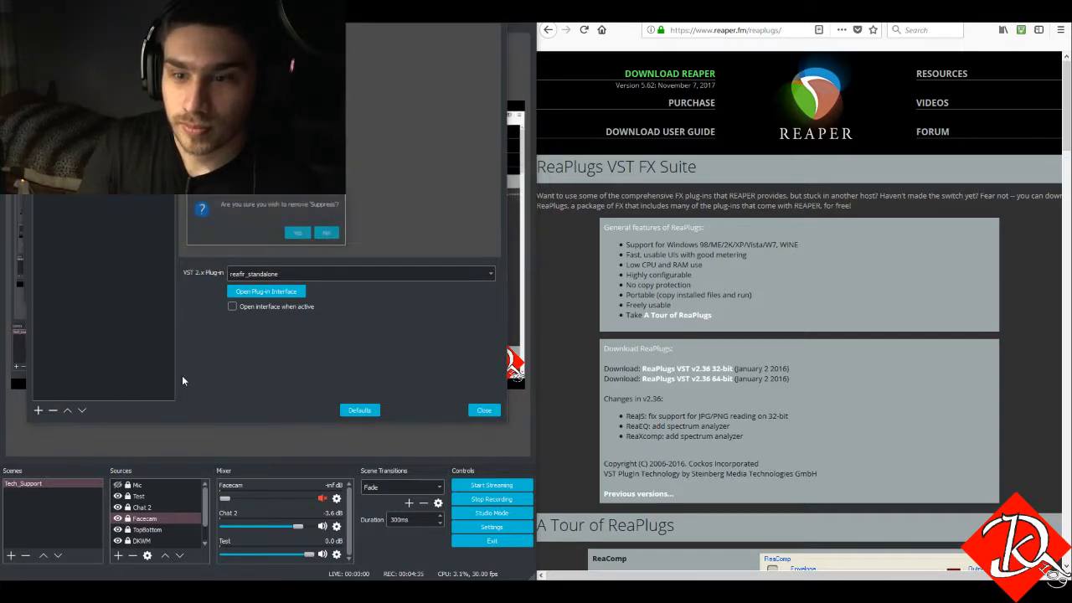
pyautogui.click(293, 232)
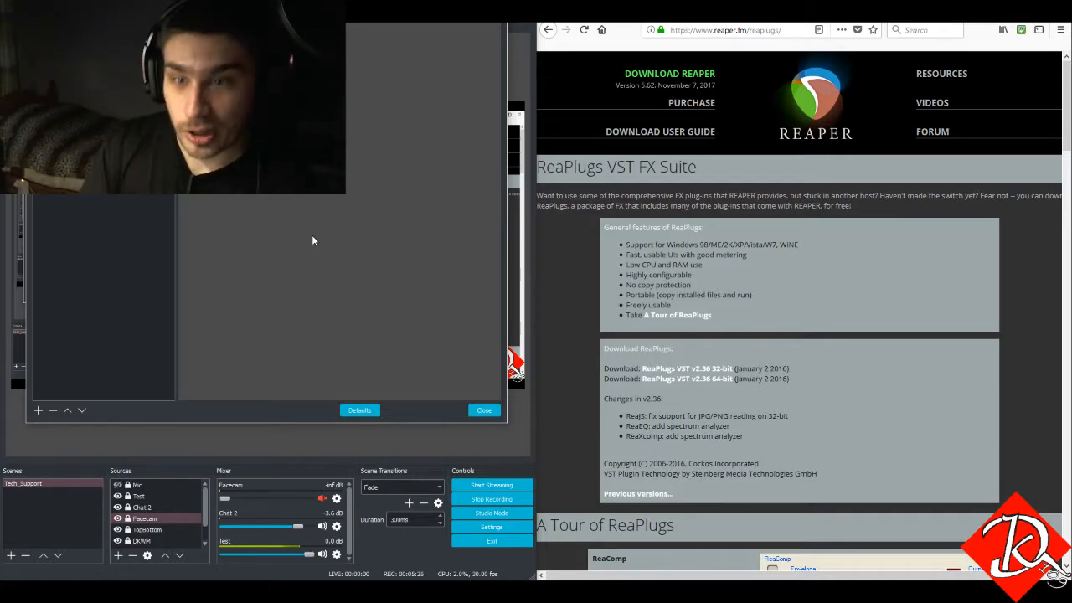
# Step: Create a fresh VST 2.x Plug-in filter named Suppress on the Test source and assign reafir_standalone to it
pyautogui.click(39, 412)
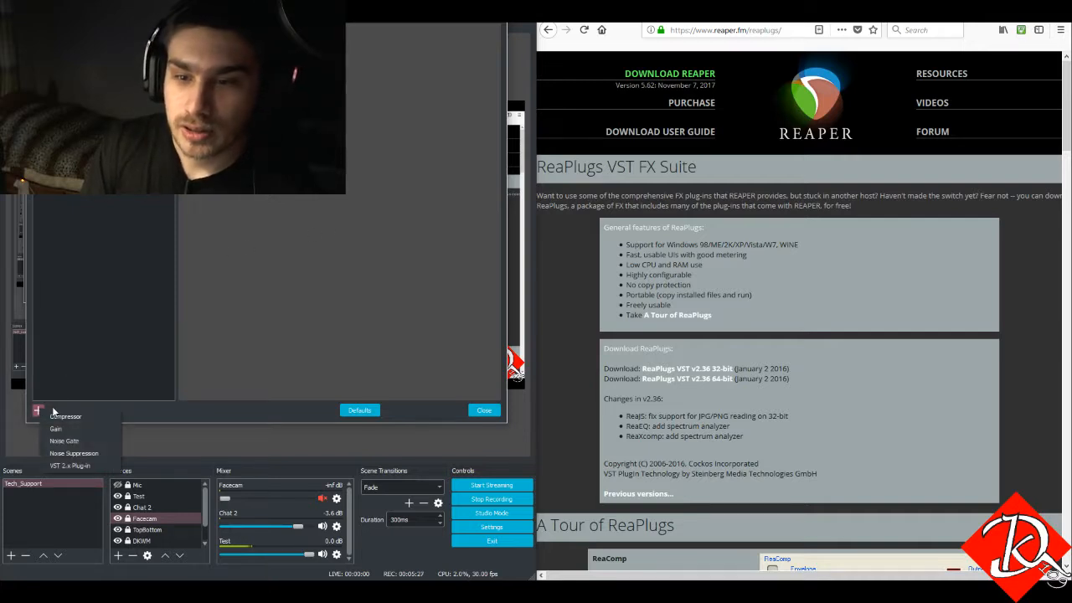
pyautogui.click(85, 466)
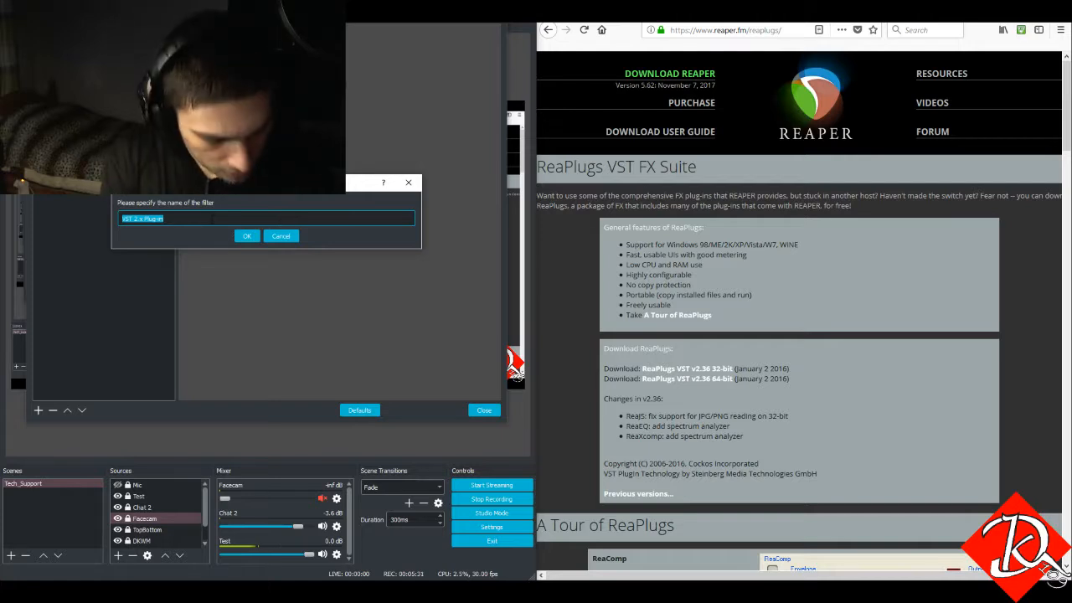
pyautogui.write('Supprtes')
pyautogui.press('BackSpace')
pyautogui.press('BackSpace')
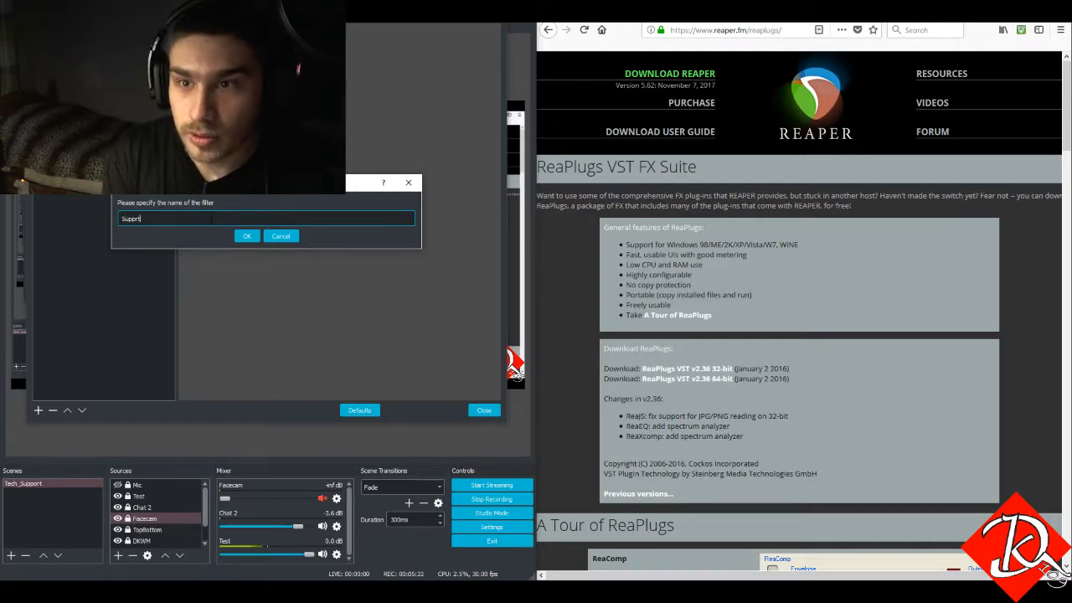
pyautogui.press('BackSpace')
pyautogui.press('BackSpace')
pyautogui.write('ess')
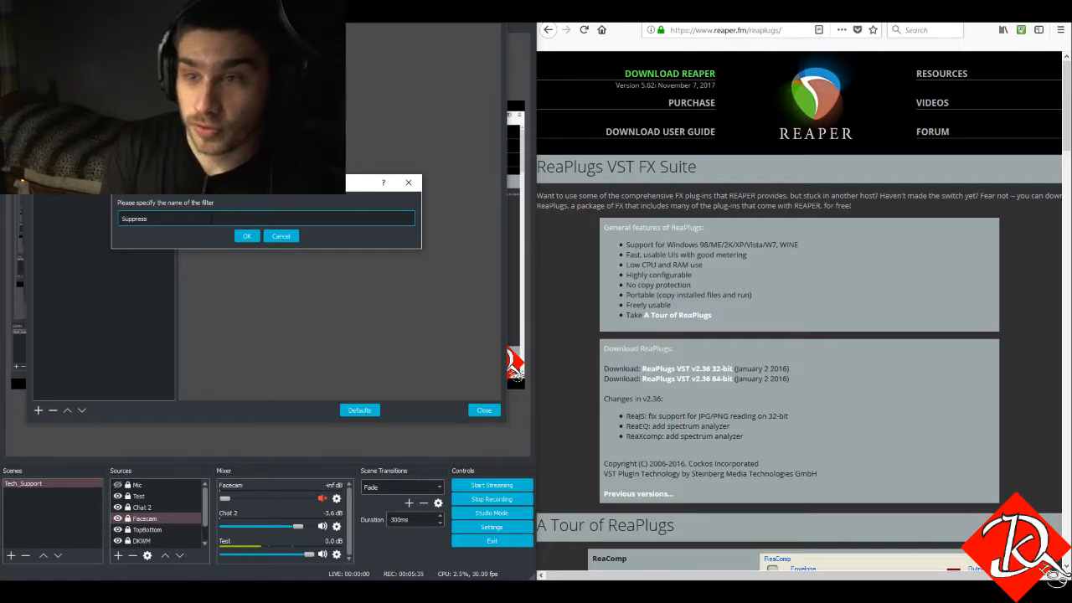
pyautogui.click(245, 237)
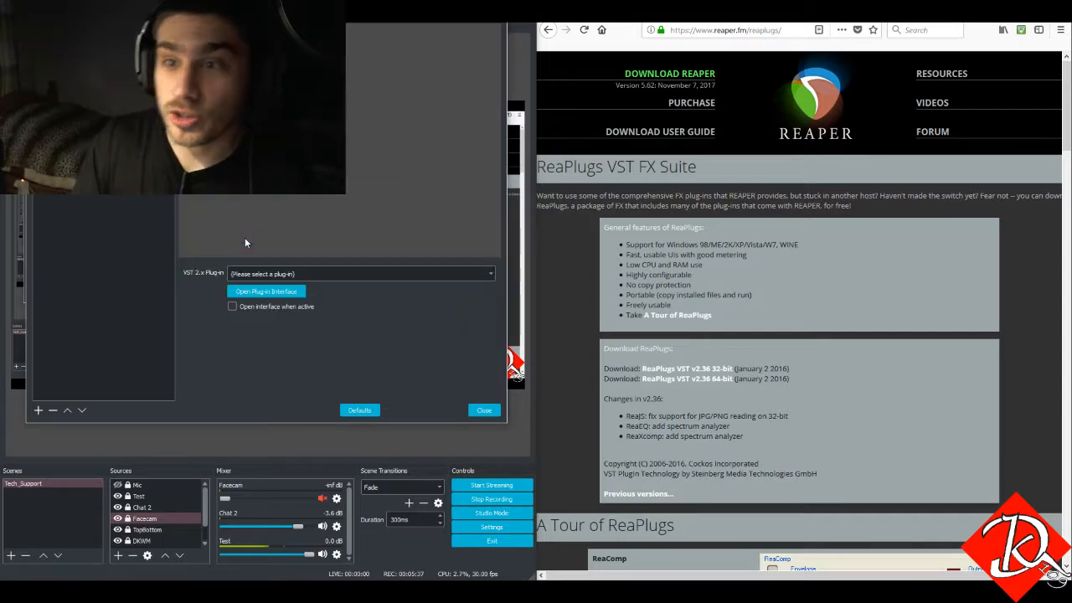
pyautogui.click(326, 271)
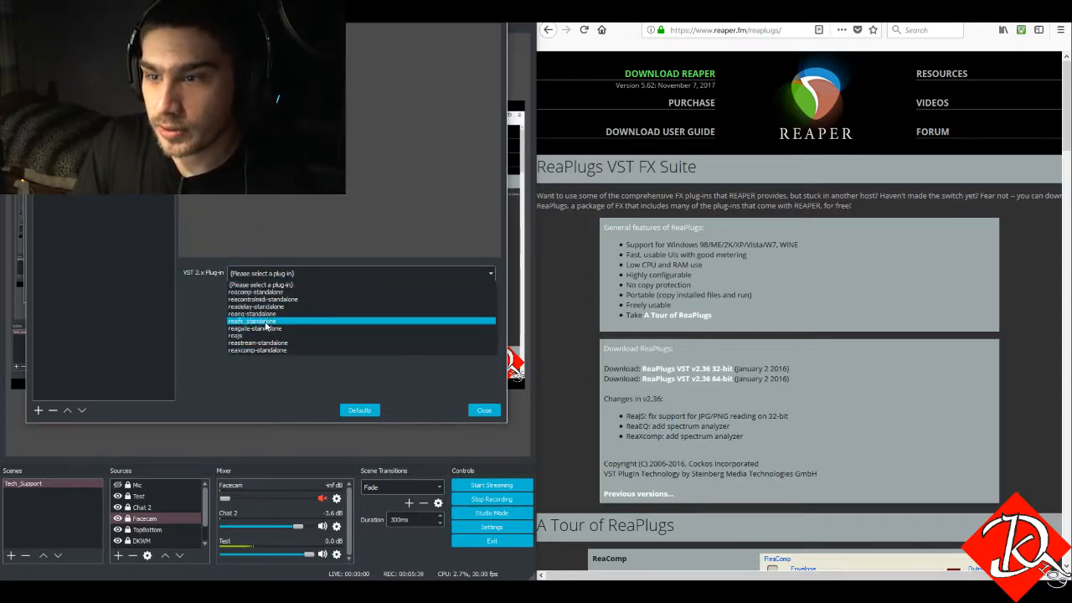
pyautogui.click(264, 321)
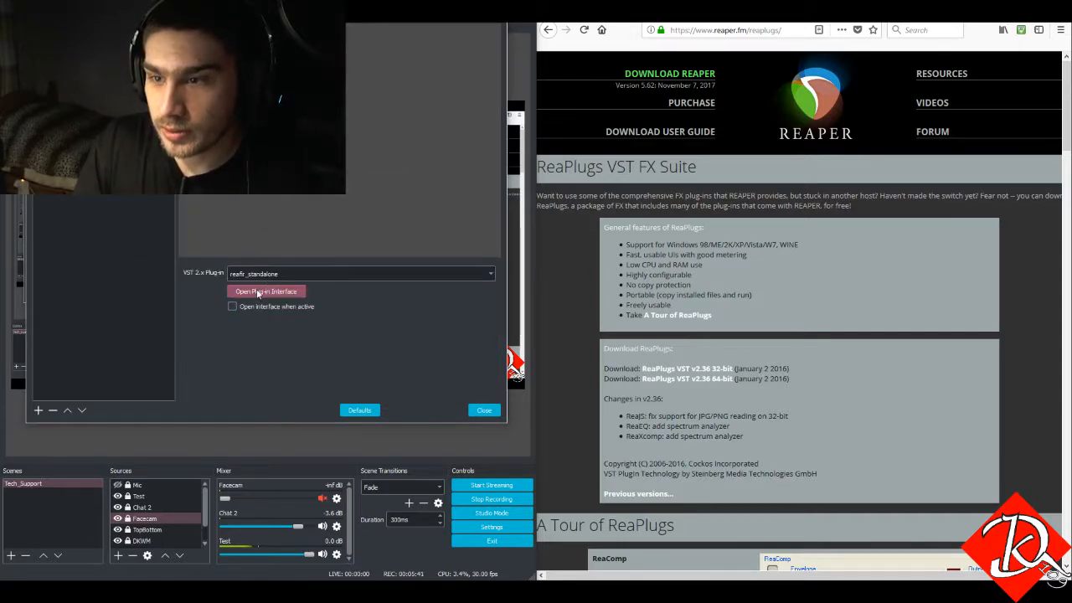
# Step: Set ReaFir to Subtract mode and automatically build a noise profile from the background noise
pyautogui.click(260, 291)
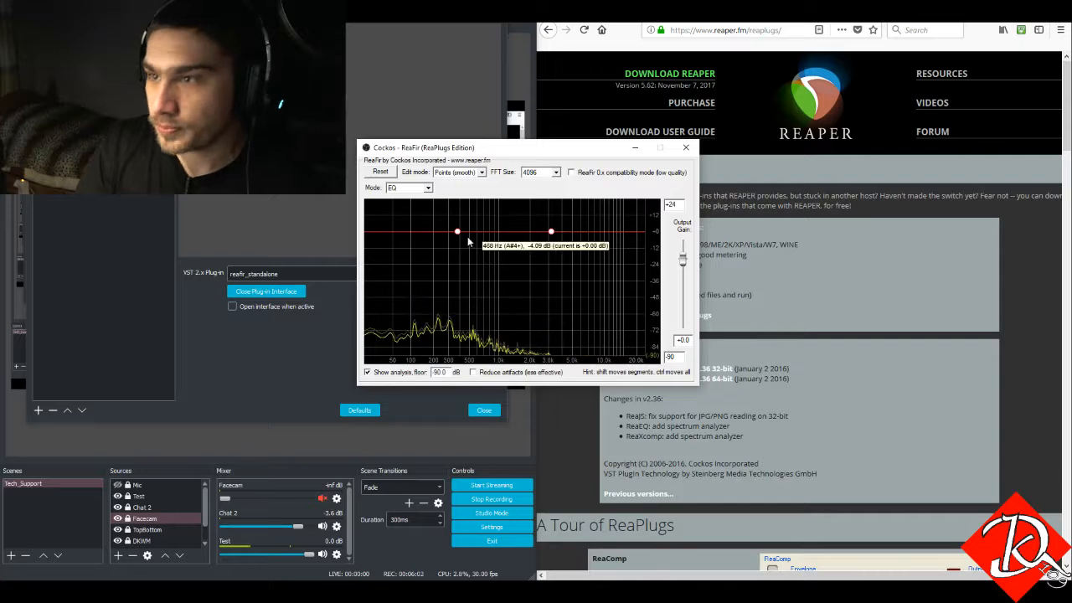
pyautogui.click(424, 188)
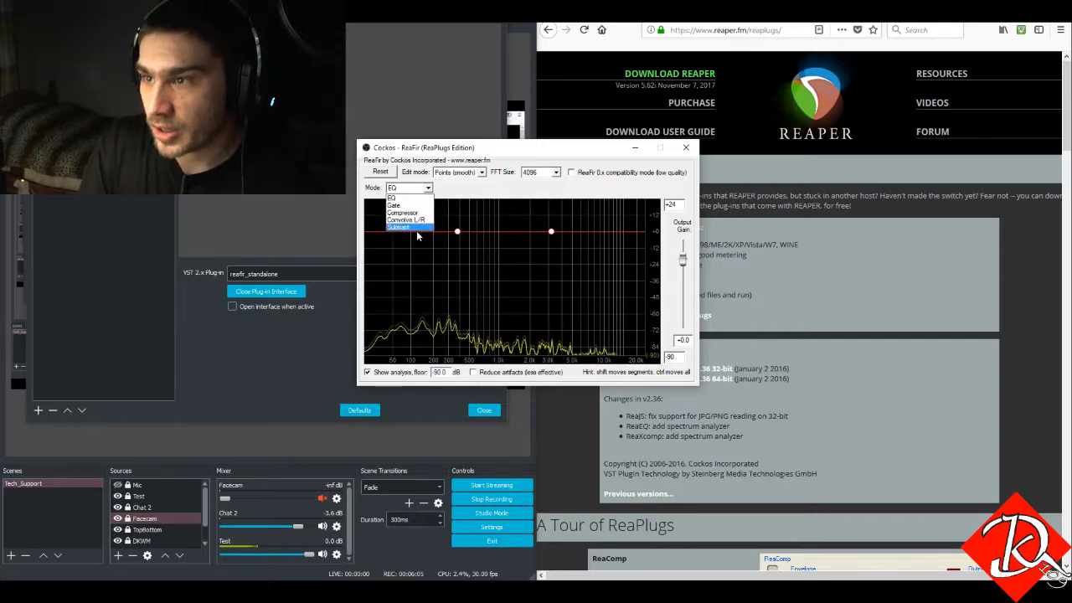
pyautogui.click(418, 228)
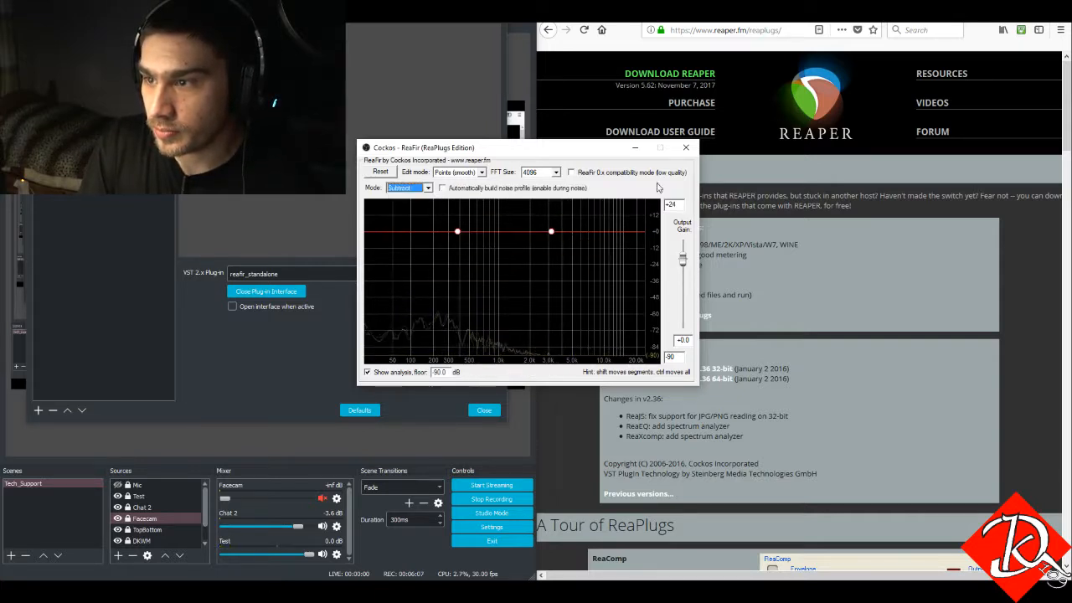
pyautogui.click(442, 187)
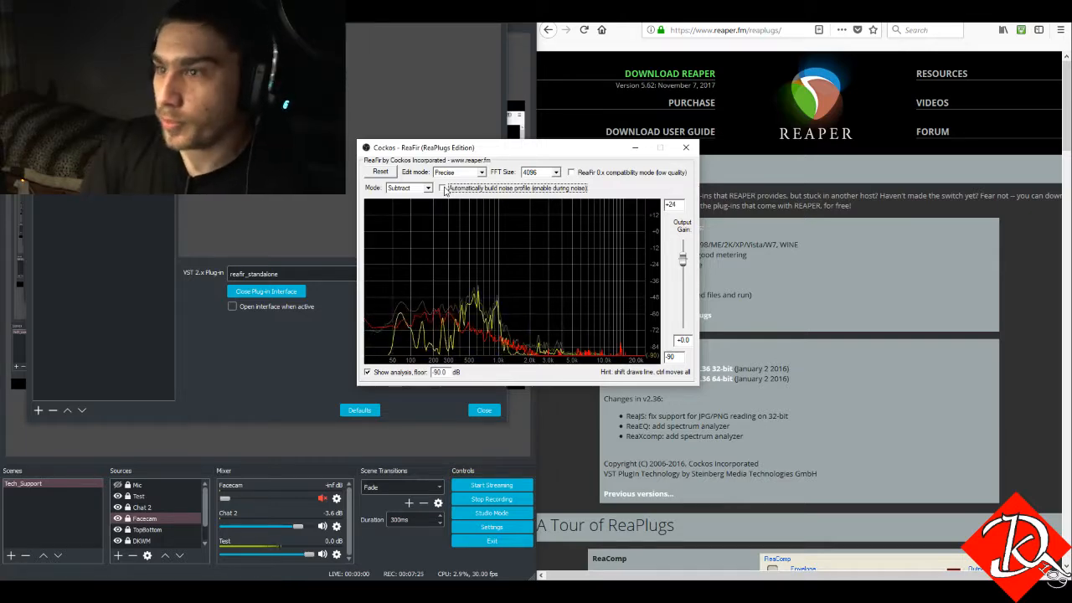
pyautogui.click(687, 149)
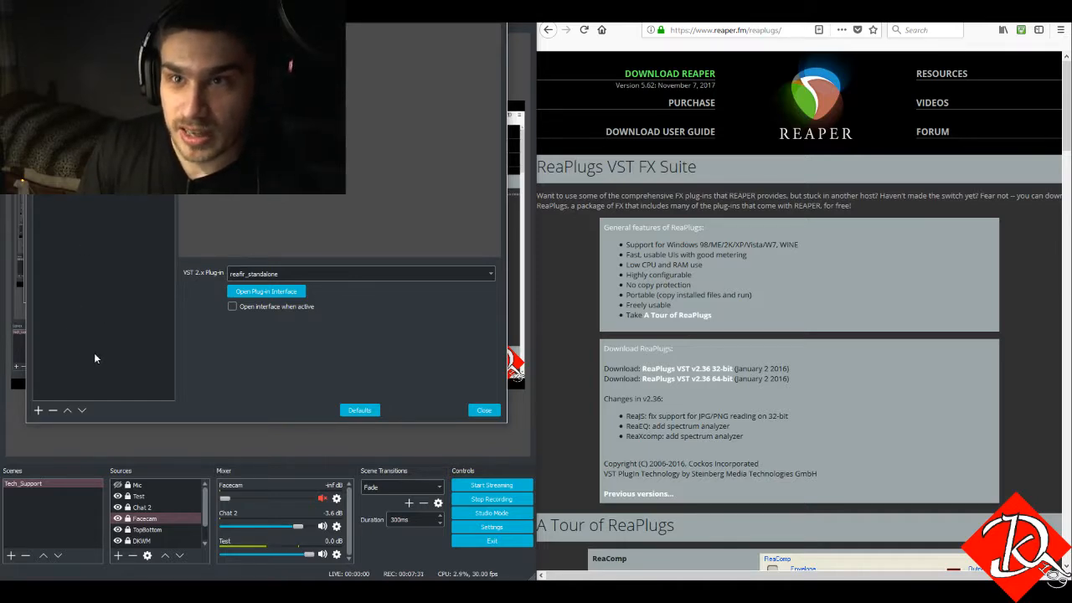
# Step: Add a second VST 2.x Plug-in filter named Gate to the Test source, using reagate-standalone
pyautogui.click(38, 410)
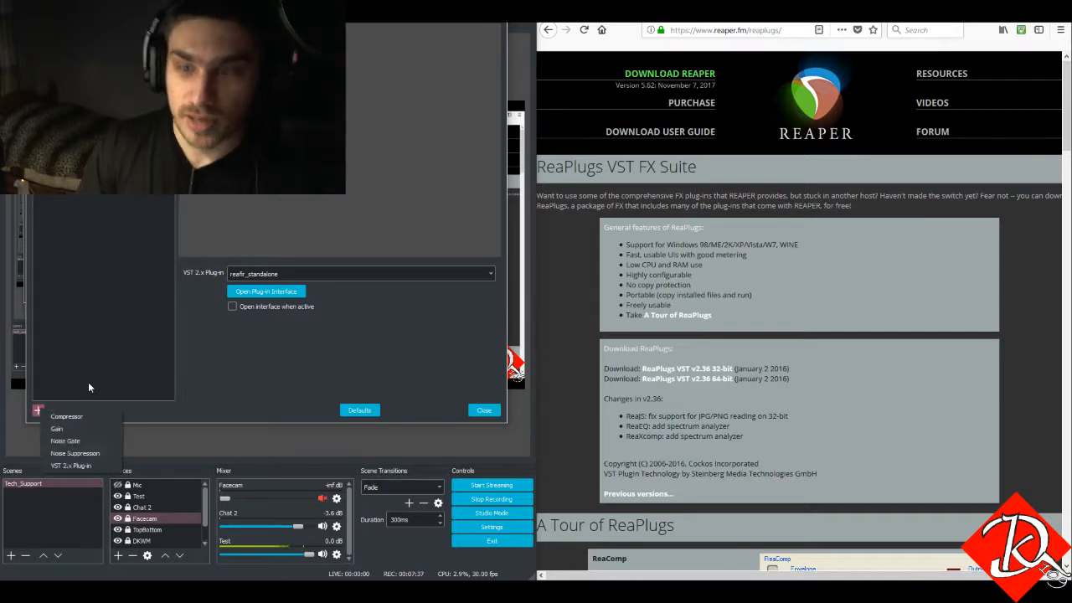
pyautogui.click(93, 465)
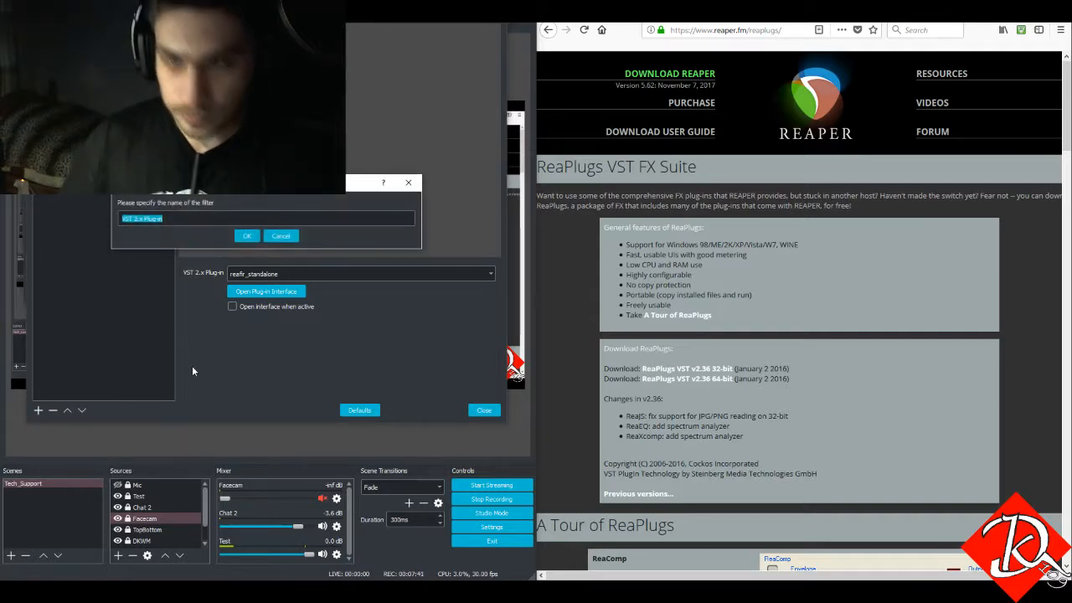
pyautogui.write('Gate')
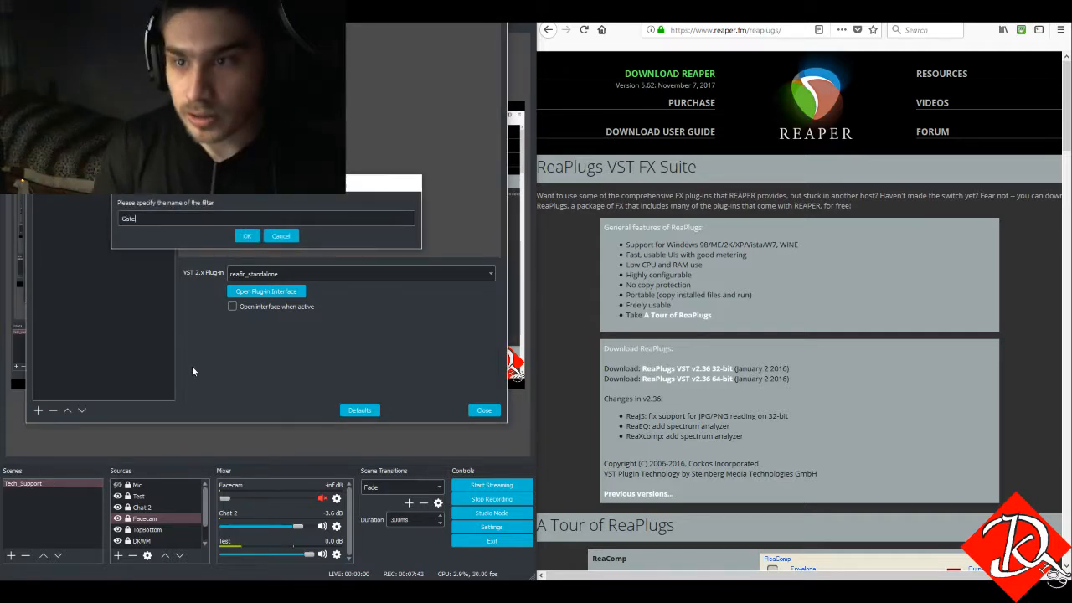
pyautogui.press('Return')
pyautogui.click(315, 274)
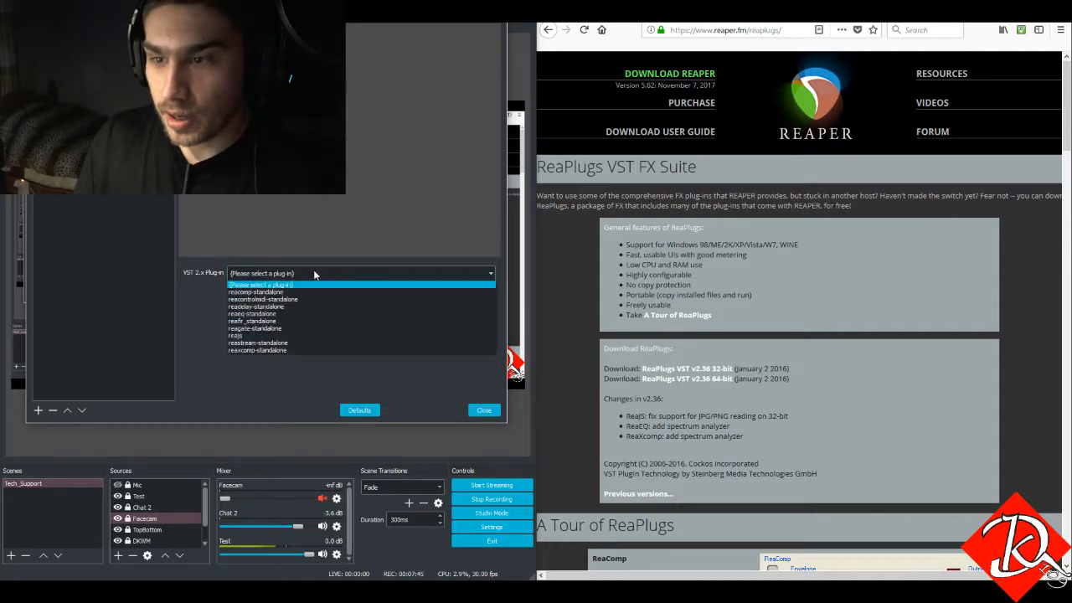
pyautogui.click(275, 328)
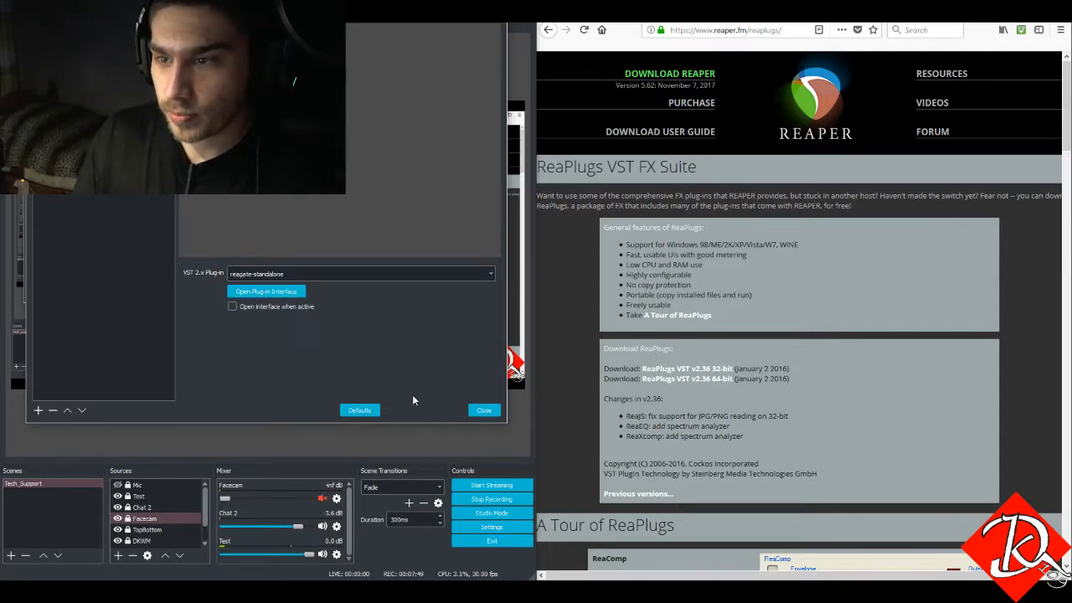
# Step: Raise the ReaGate threshold to about -55.4 dB, then close the plug-in interface and the filters window
pyautogui.click(273, 292)
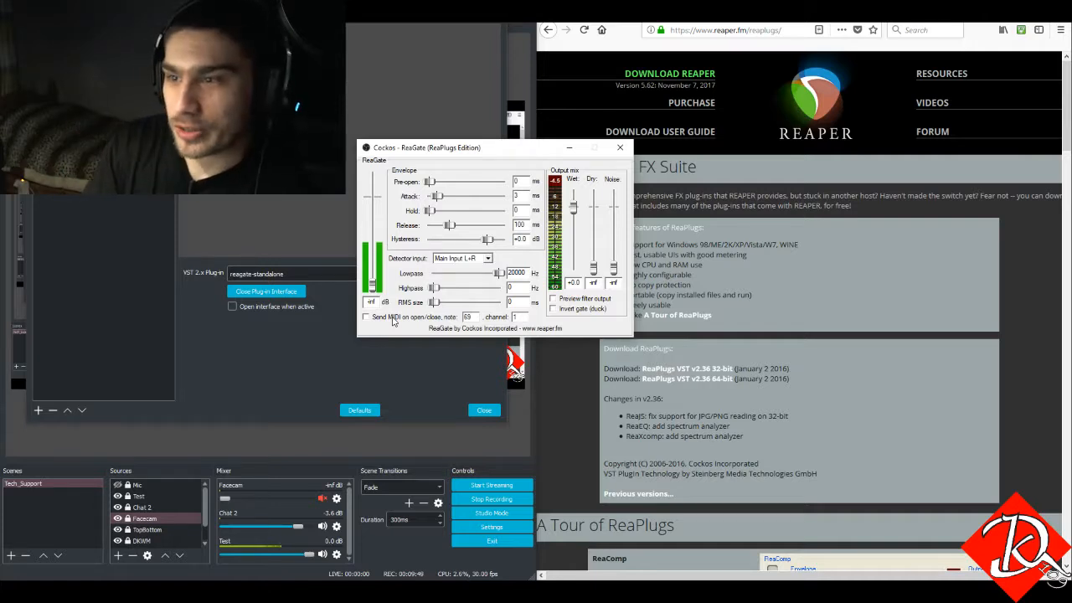
pyautogui.moveTo(372, 287); pyautogui.dragTo(372, 268)
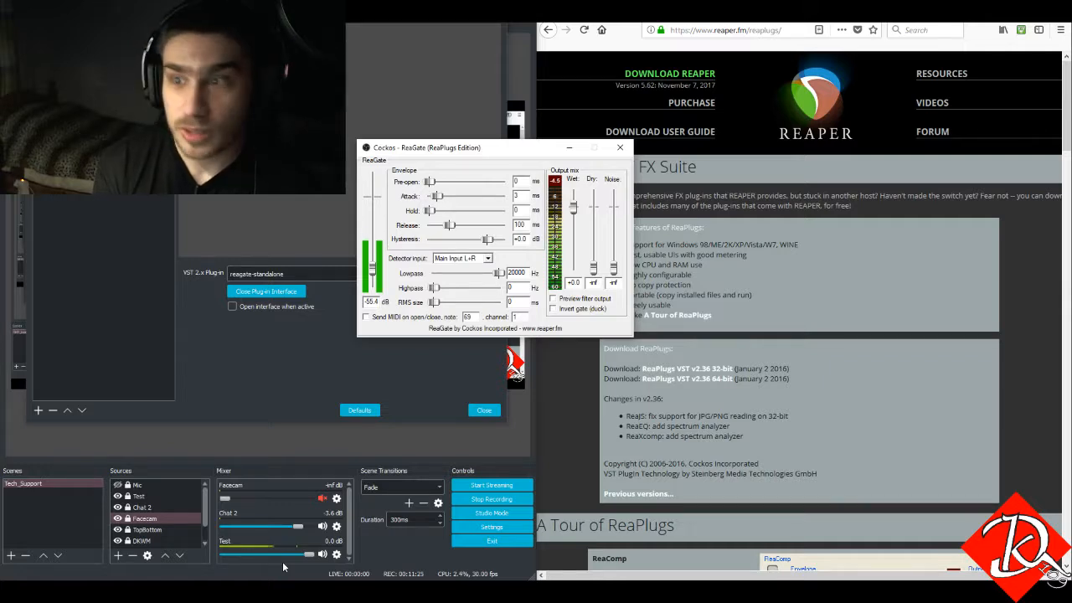
pyautogui.click(622, 150)
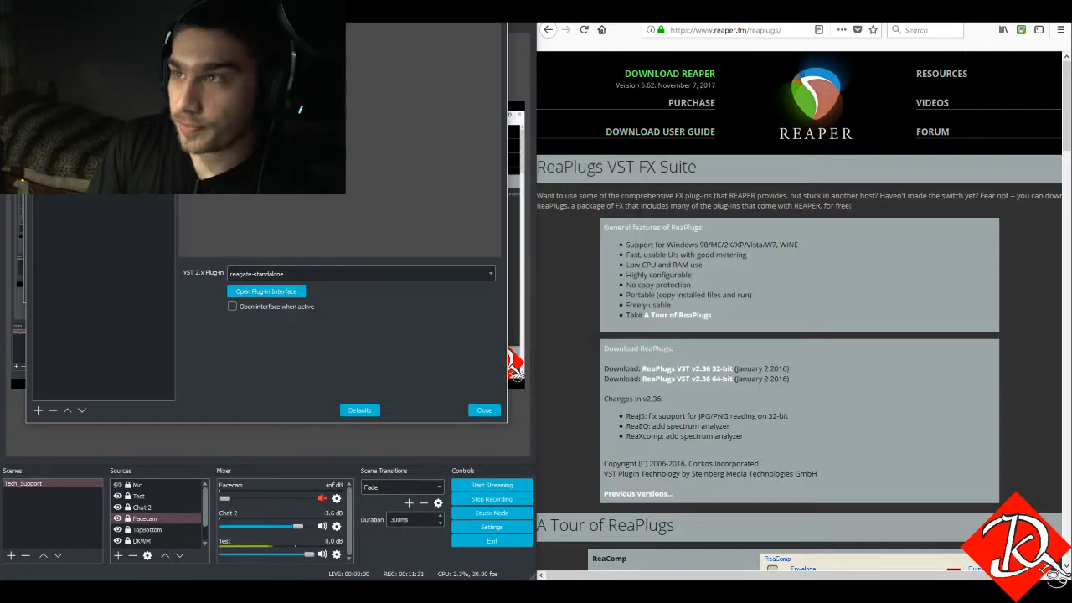
pyautogui.press('Escape')
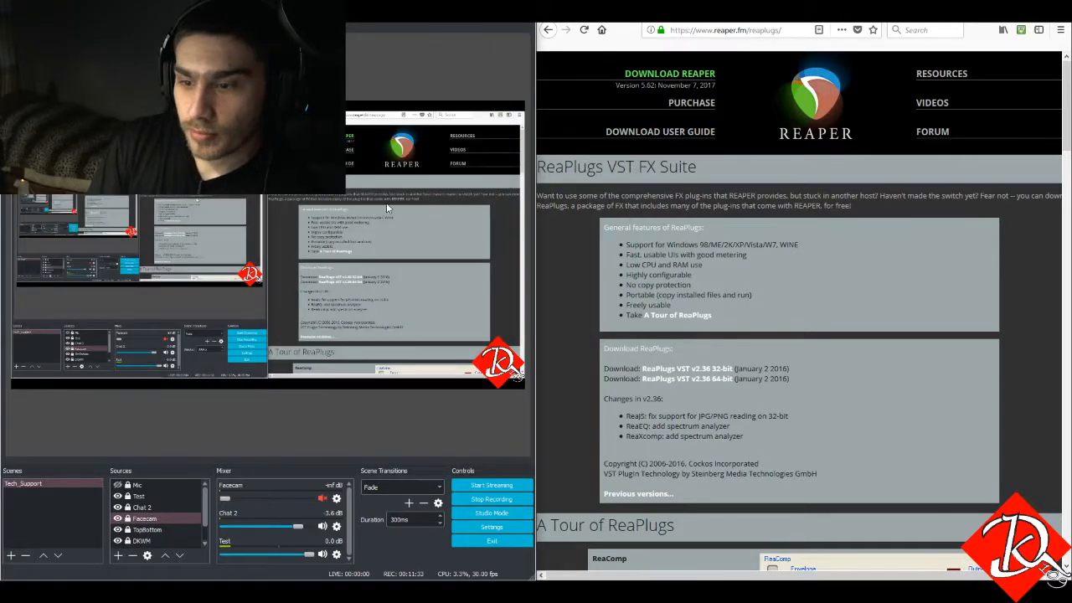